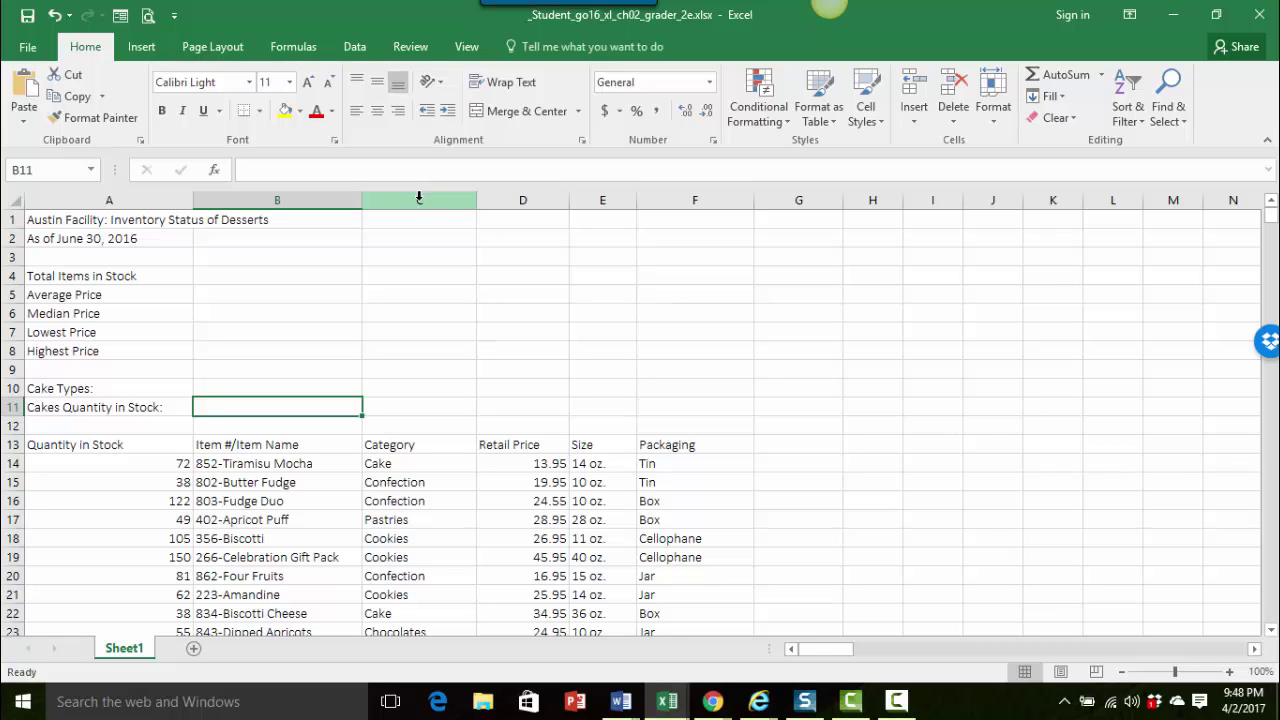
# - Insert two blank columns to the left of the Category column
pyautogui.moveTo(419, 198); pyautogui.dragTo(499, 200)
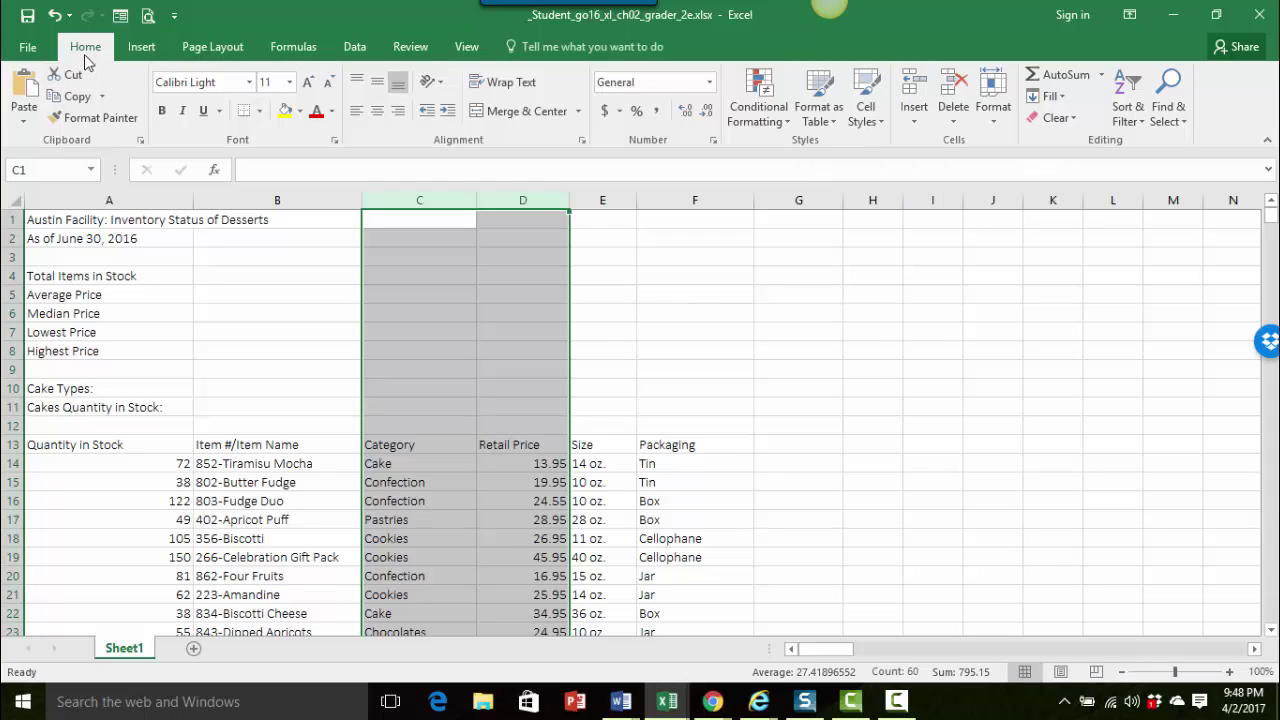
pyautogui.click(914, 121)
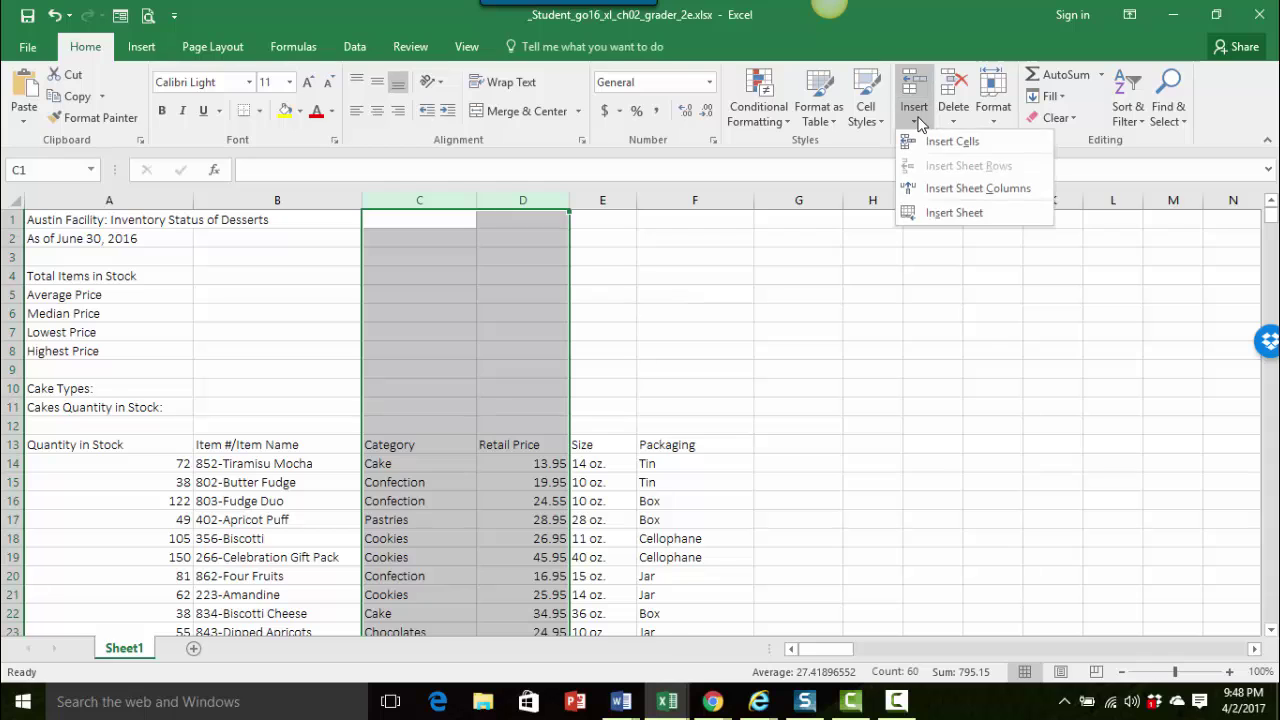
pyautogui.click(940, 190)
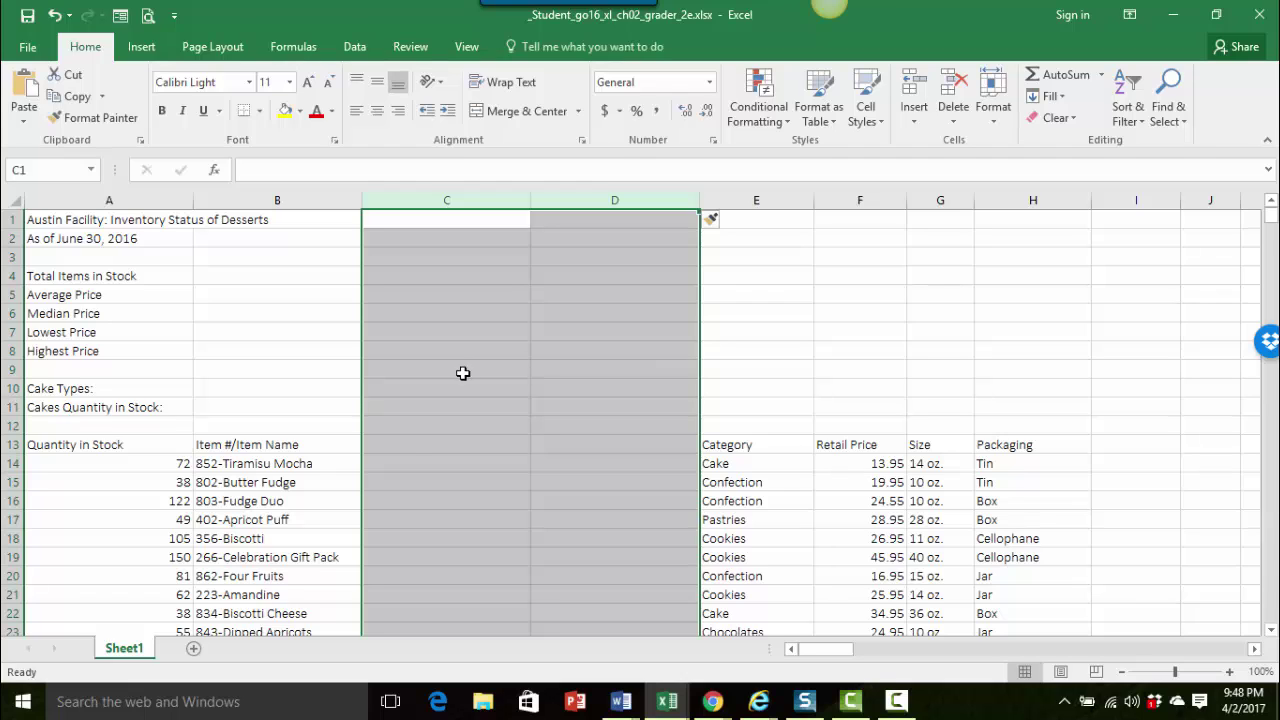
# - Enter 852 in cell C14 and Flash Fill the item numbers down column C
pyautogui.click(404, 451)
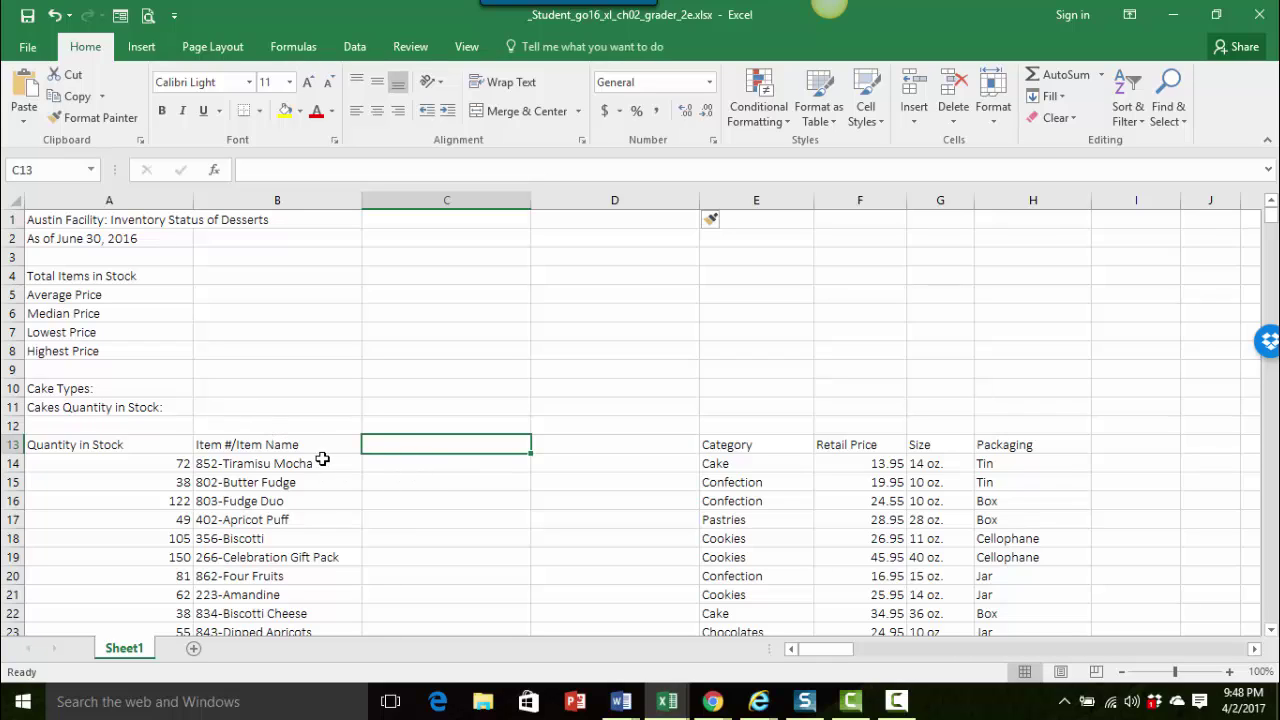
pyautogui.click(428, 462)
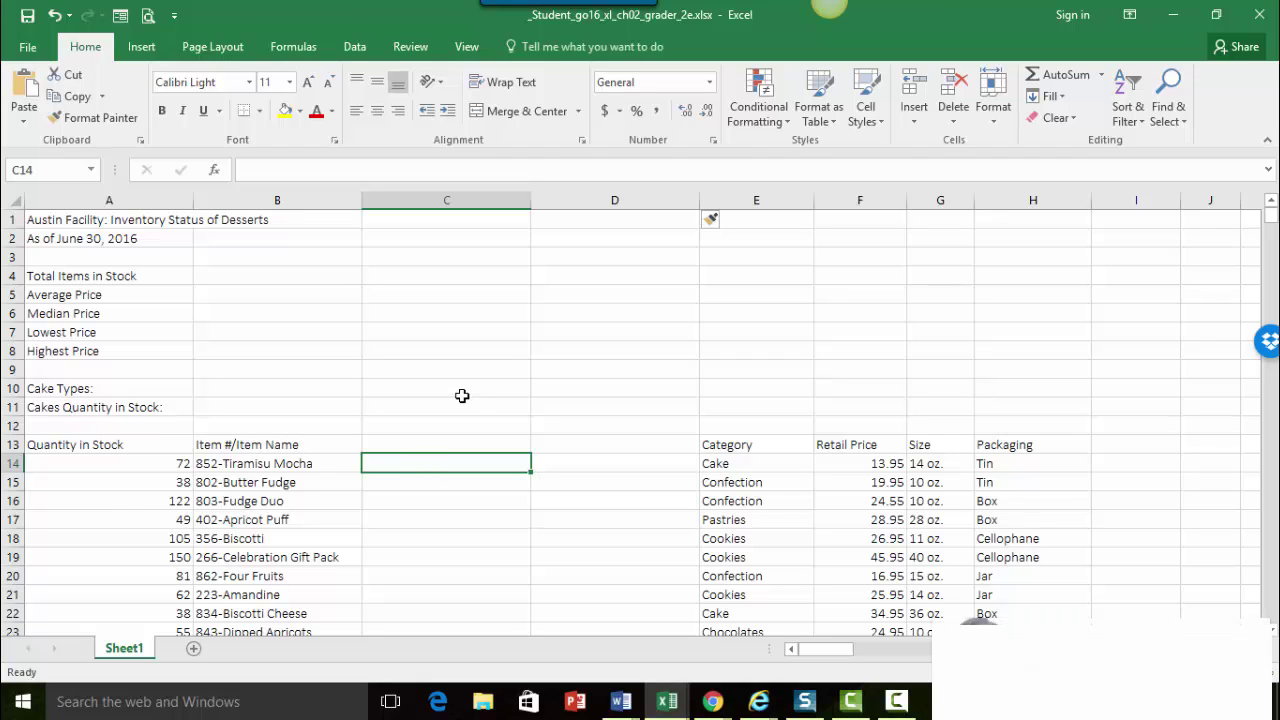
pyautogui.write('852')
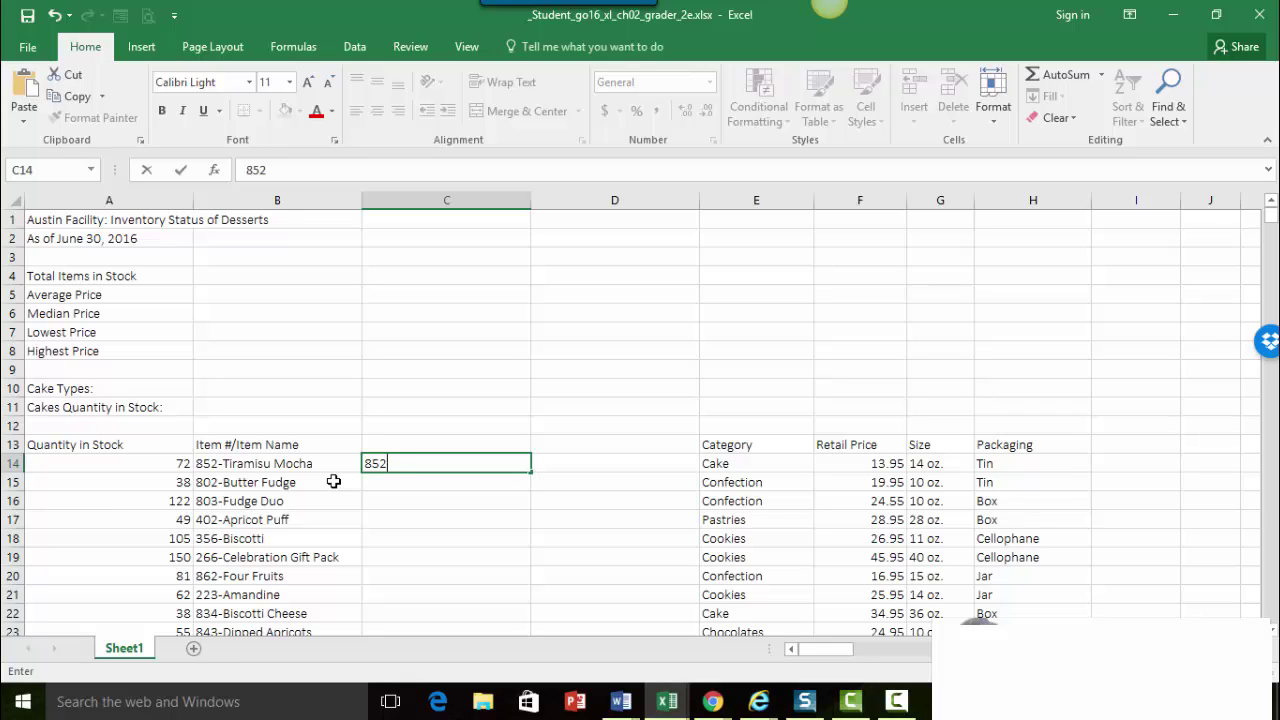
pyautogui.click(181, 174)
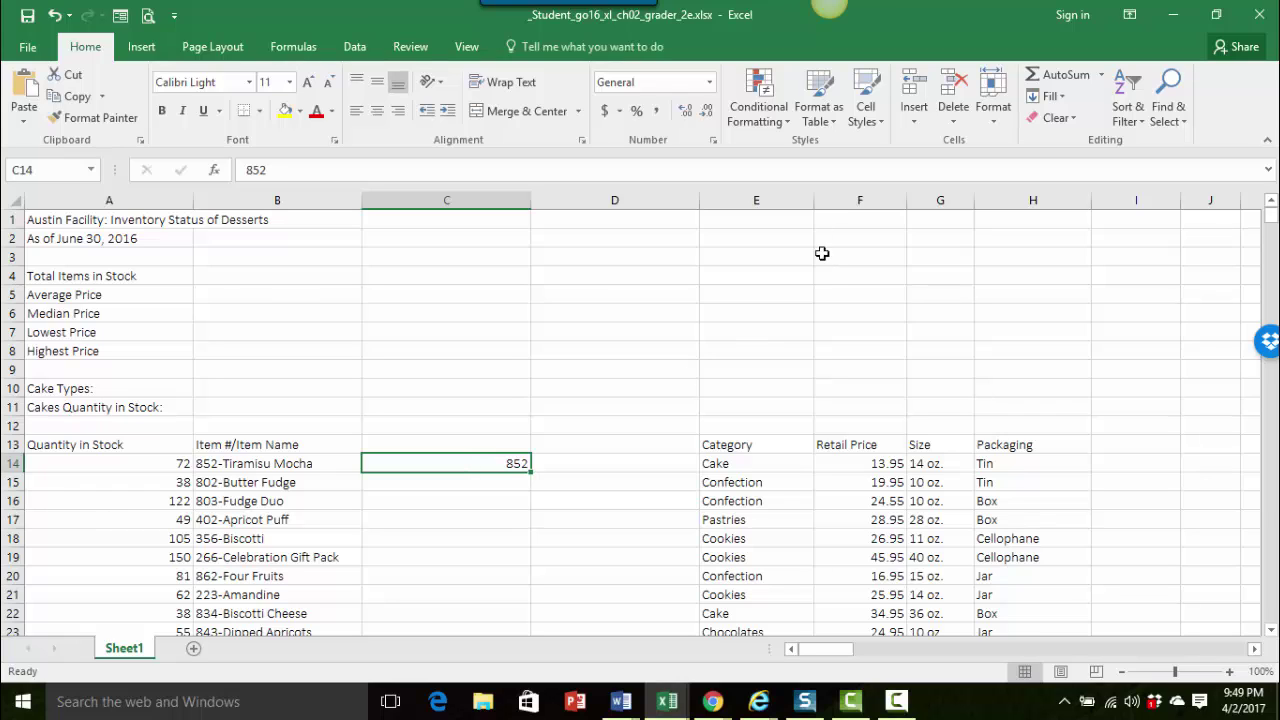
pyautogui.click(1062, 97)
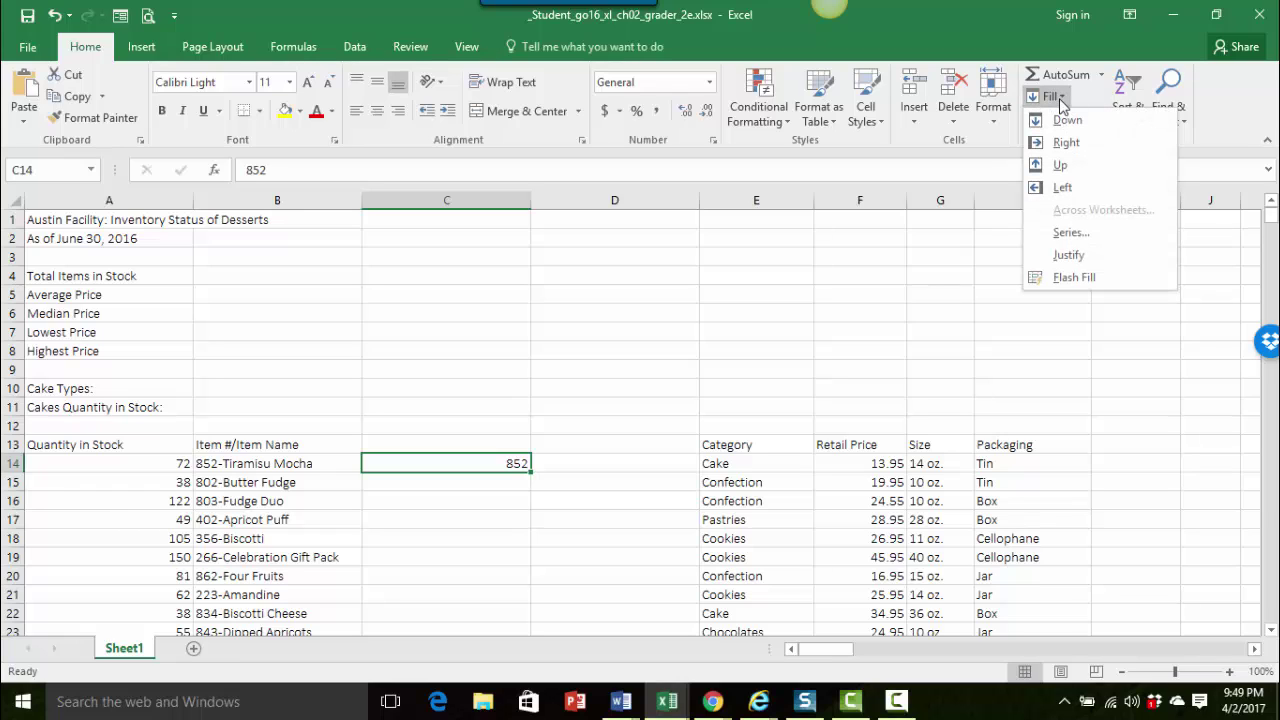
pyautogui.click(1066, 281)
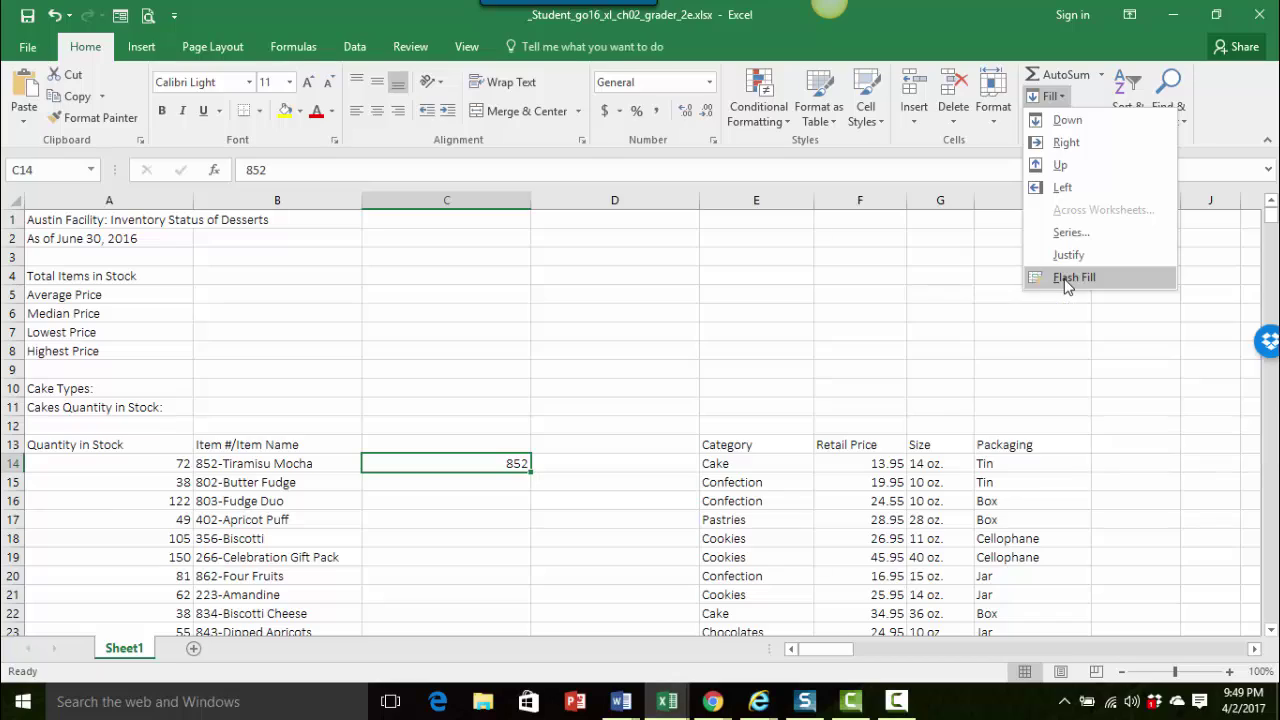
# - Check the flash-filled item numbers in column C against the combined entries in column B, down to the last data row
pyautogui.scroll(-4, 586, 490)
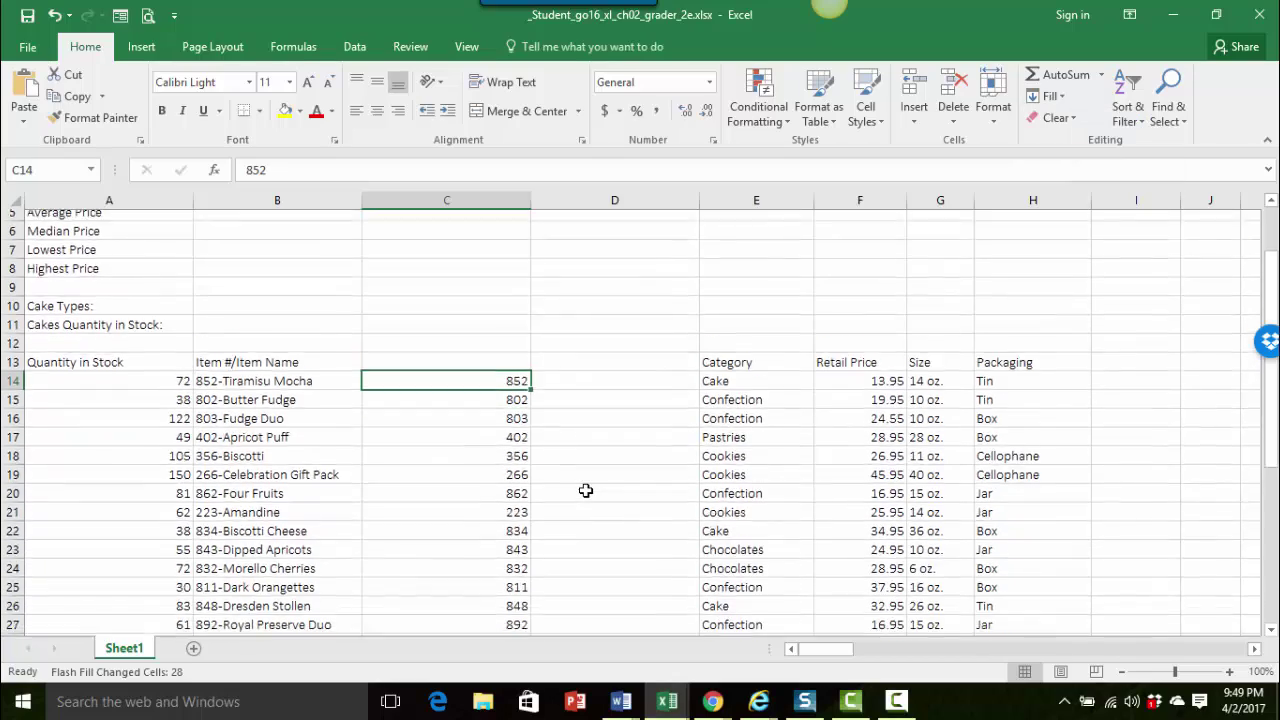
pyautogui.scroll(-2, 586, 490)
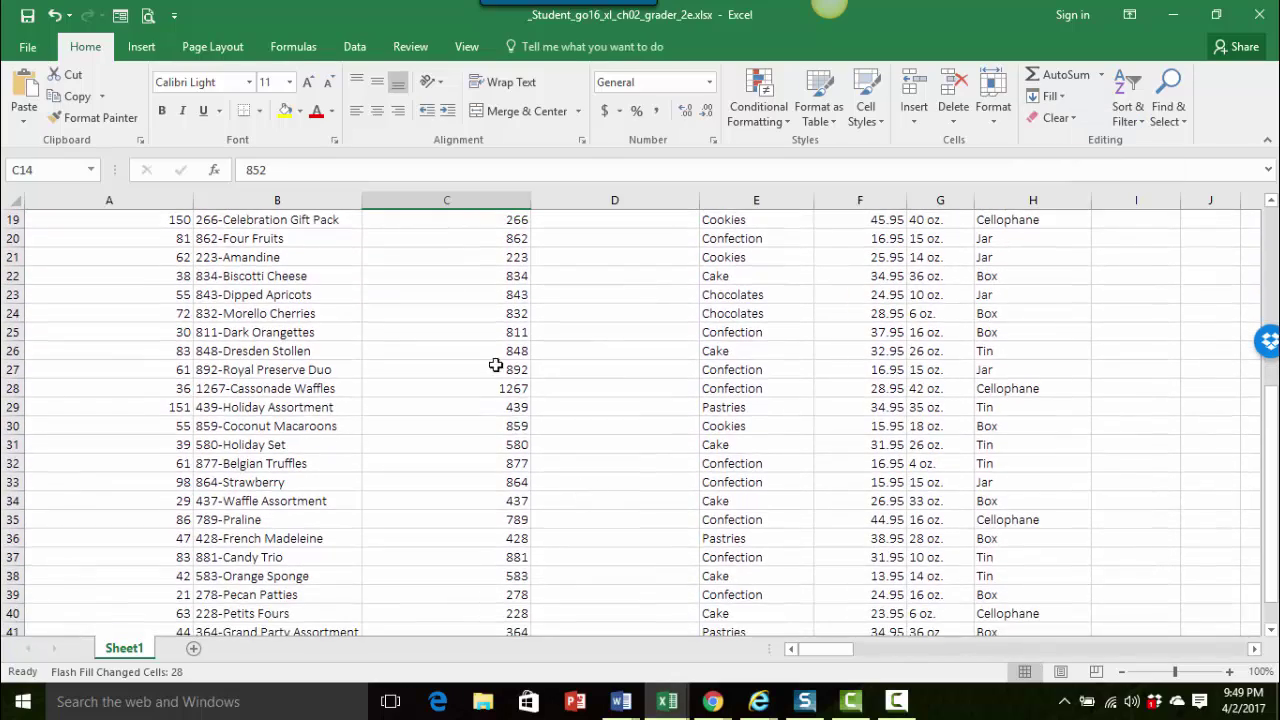
pyautogui.scroll(3, 494, 563)
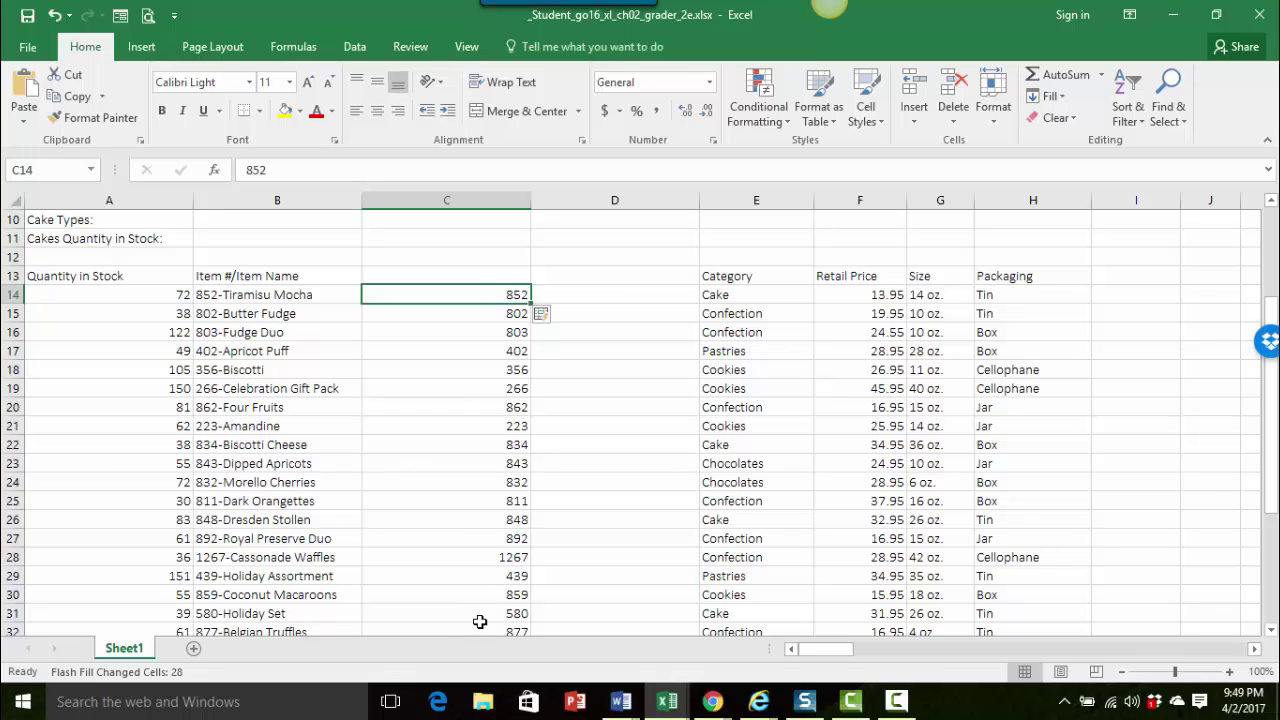
pyautogui.scroll(-2, 480, 618)
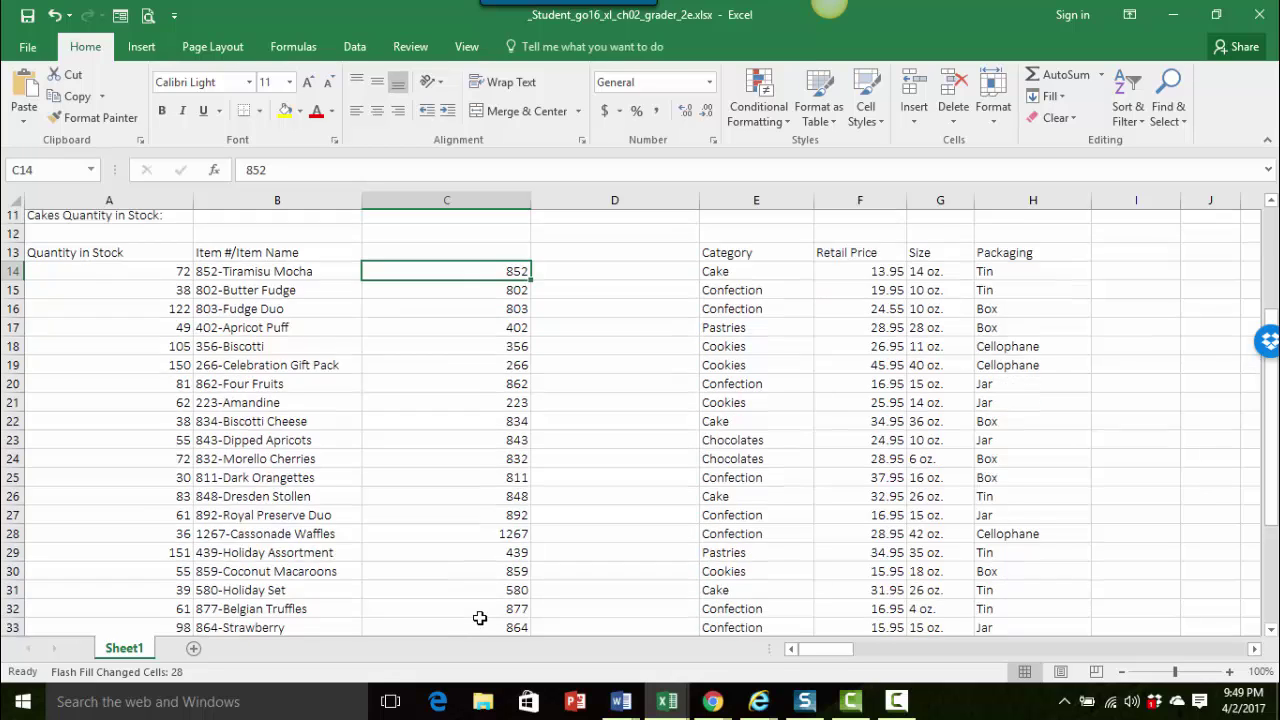
pyautogui.scroll(-2, 480, 618)
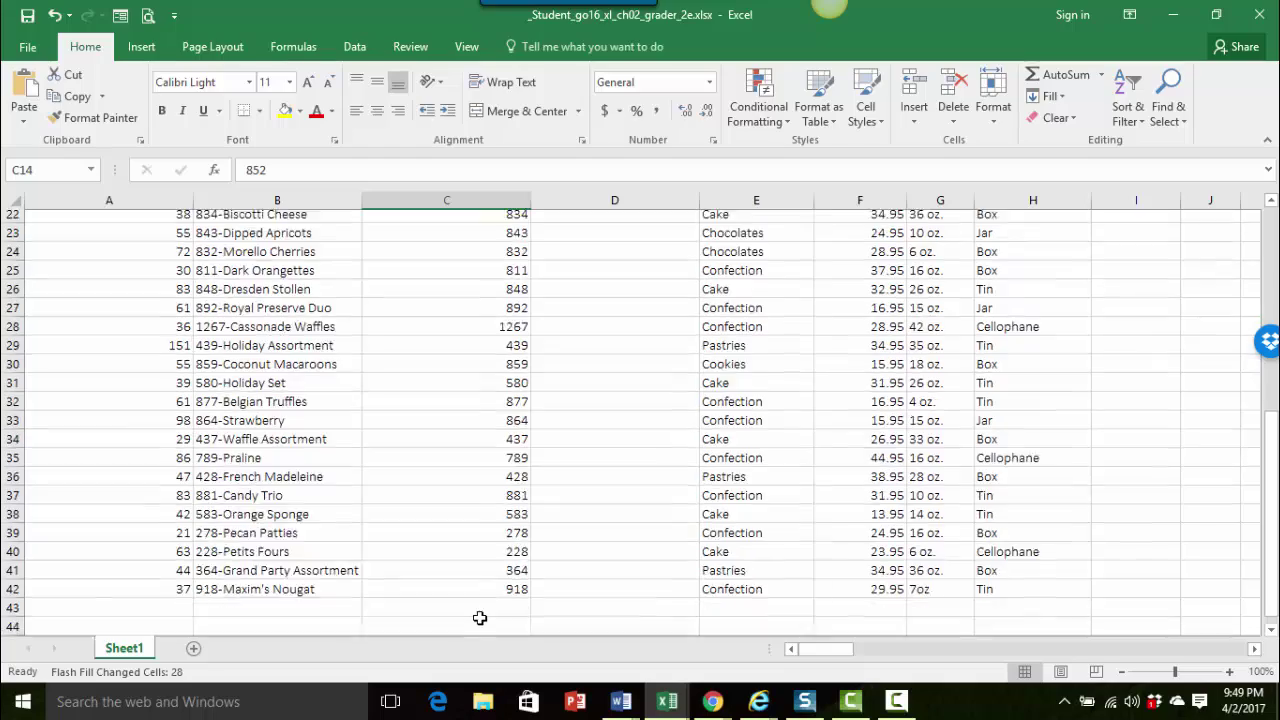
pyautogui.scroll(3, 480, 618)
pyautogui.scroll(3, 480, 618)
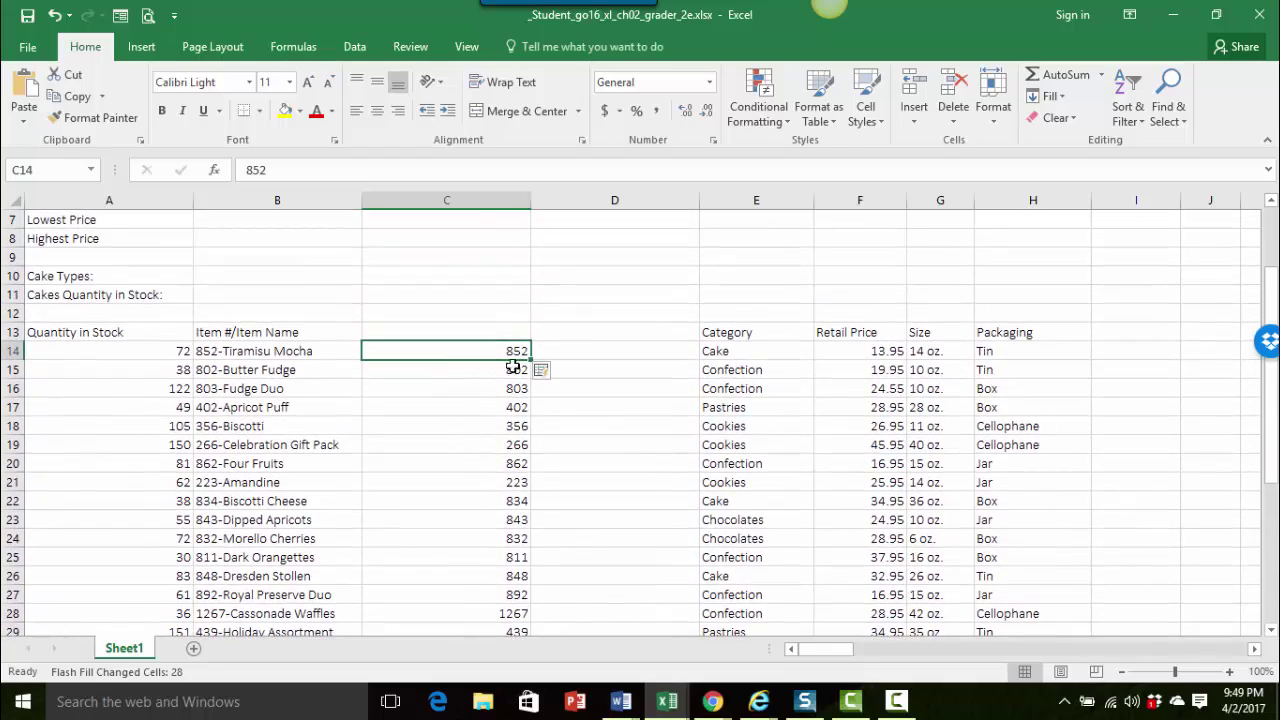
# - Enter Tiramisu Mocha in cell D14 and Flash Fill the item names down column D
pyautogui.click(614, 351)
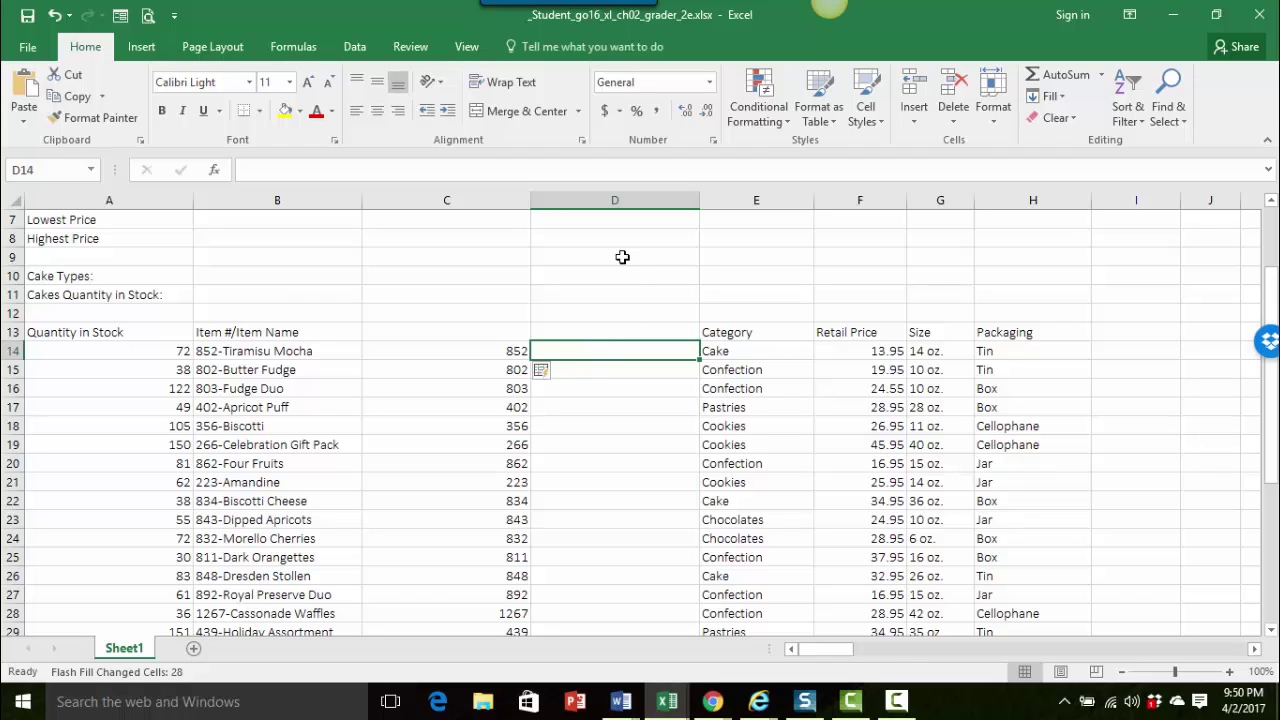
pyautogui.write('Ti')
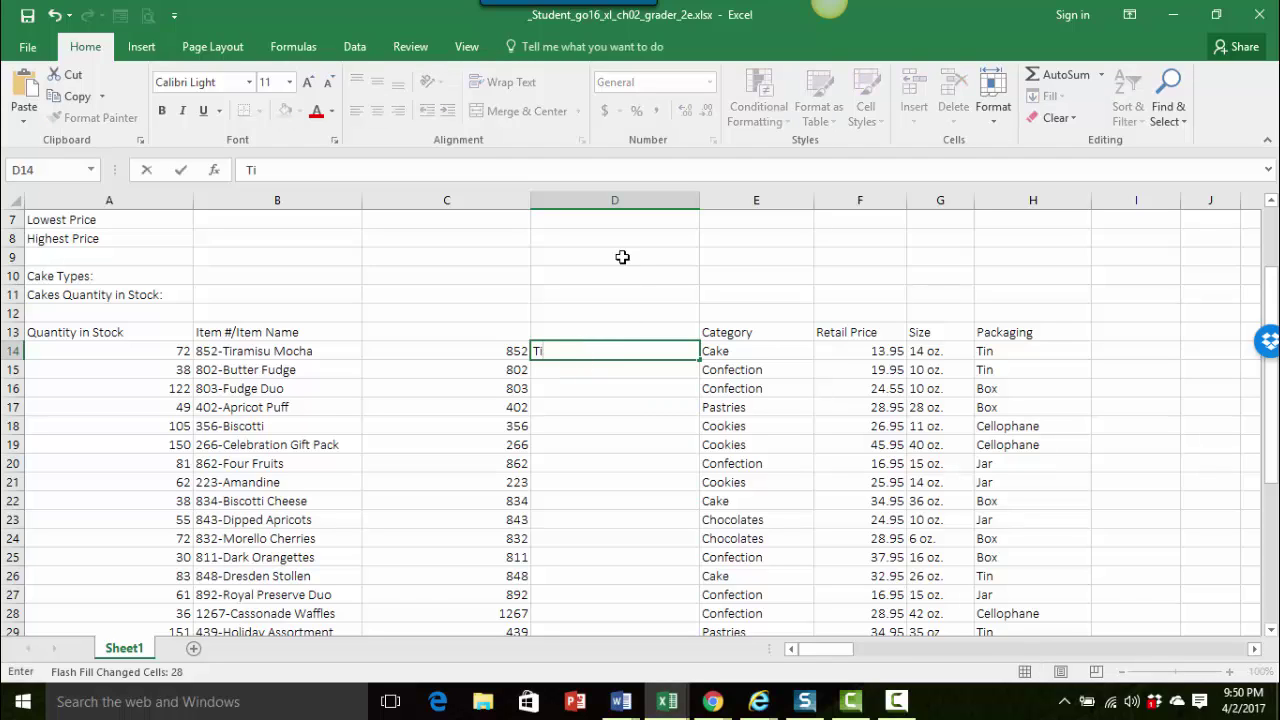
pyautogui.write('ramisu Mocha')
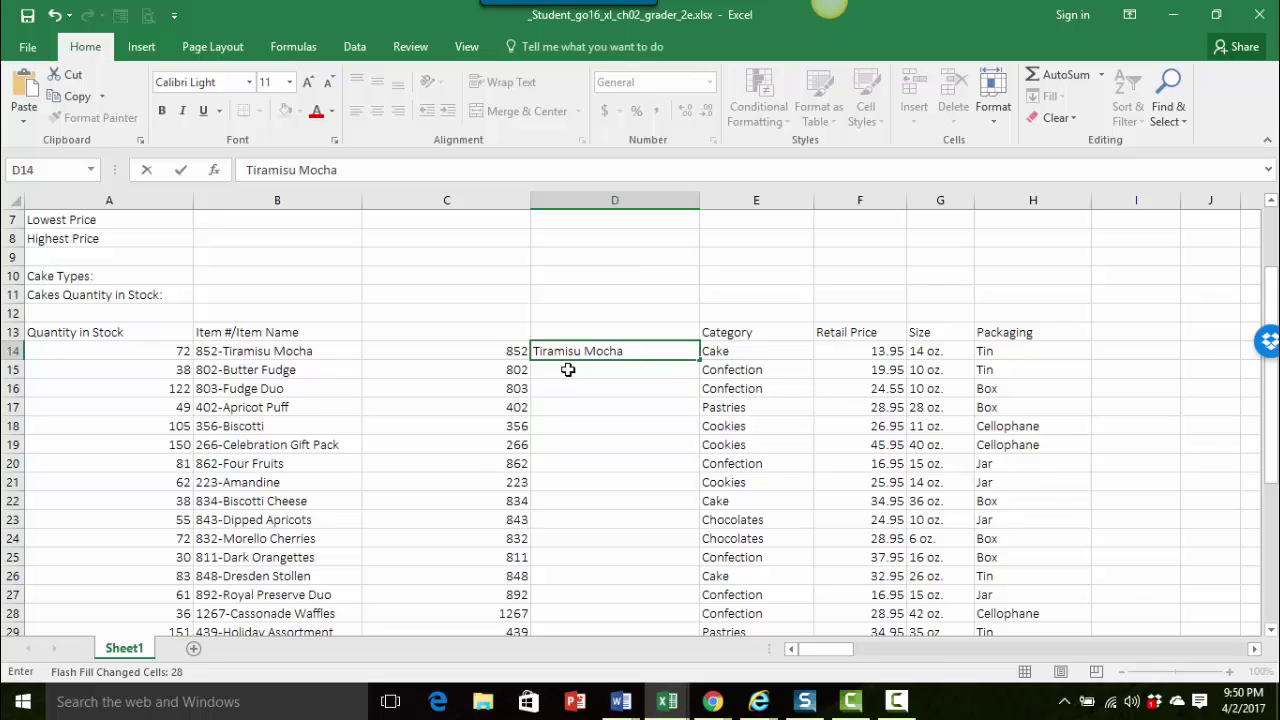
pyautogui.click(181, 174)
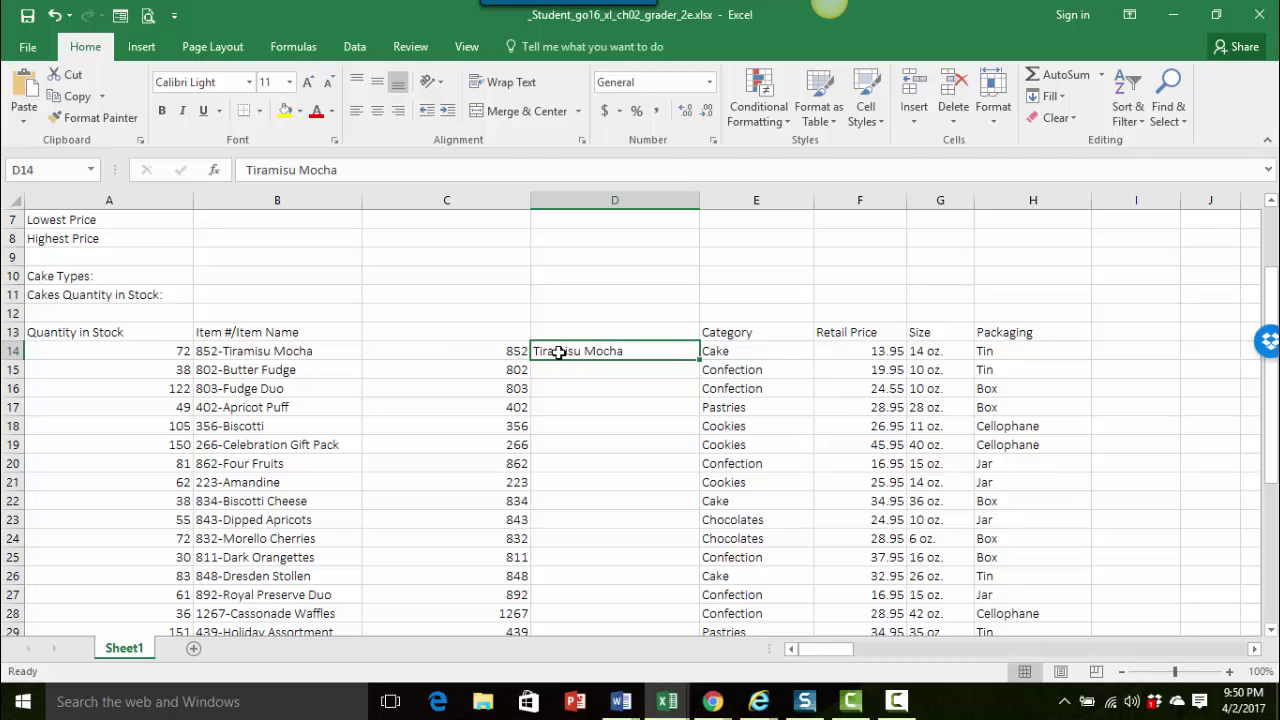
pyautogui.click(1052, 97)
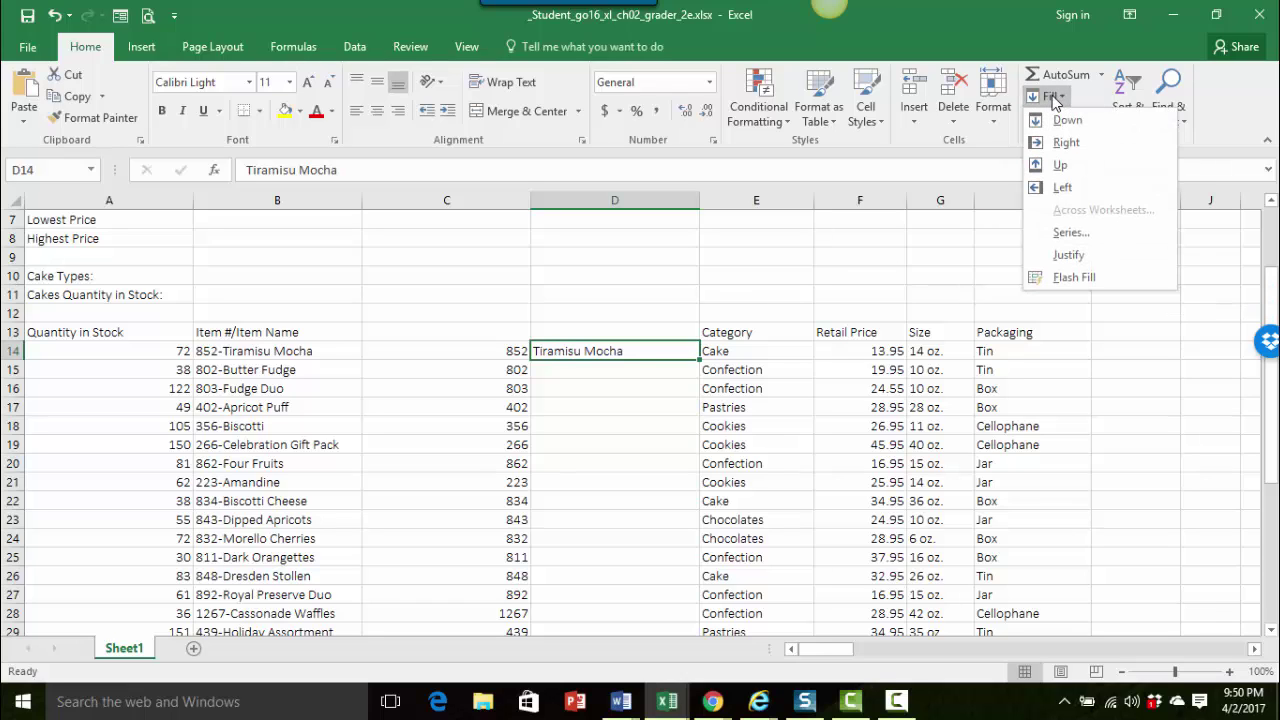
pyautogui.click(1063, 280)
# - Shorten the column heading in cell D13 to Item Name
pyautogui.scroll(-7, 647, 456)
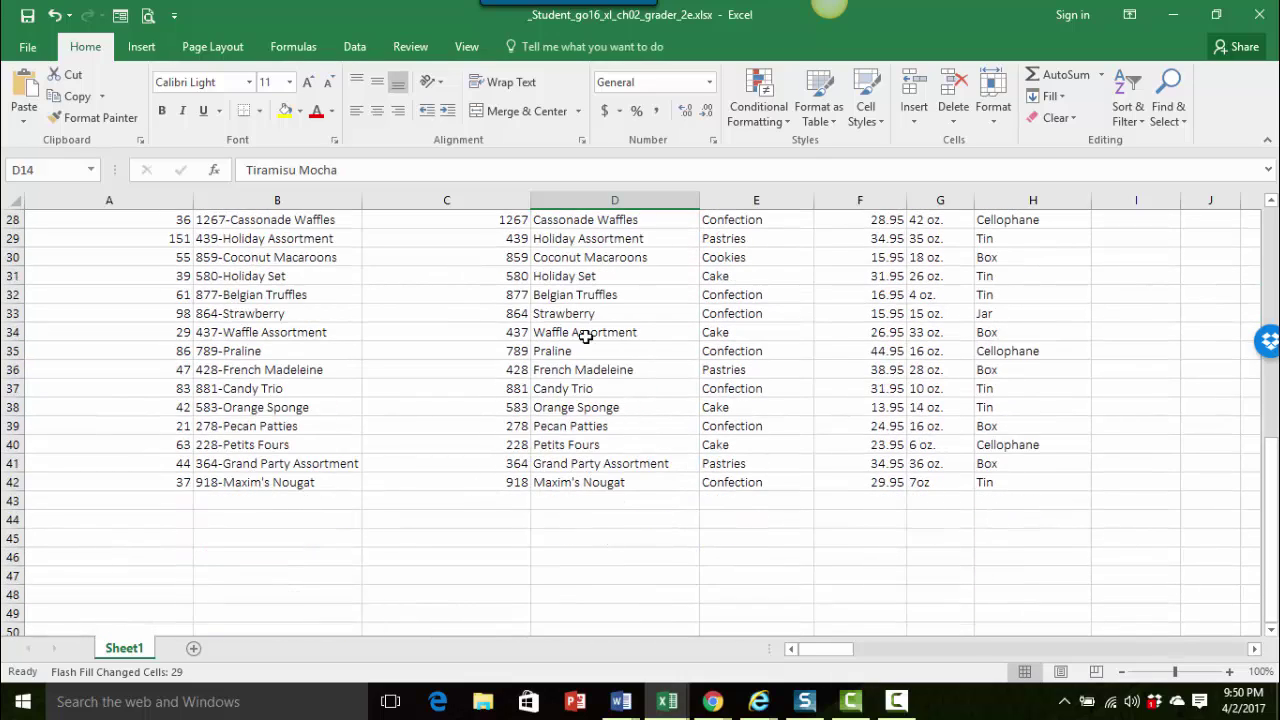
pyautogui.scroll(6, 597, 383)
pyautogui.scroll(2, 597, 383)
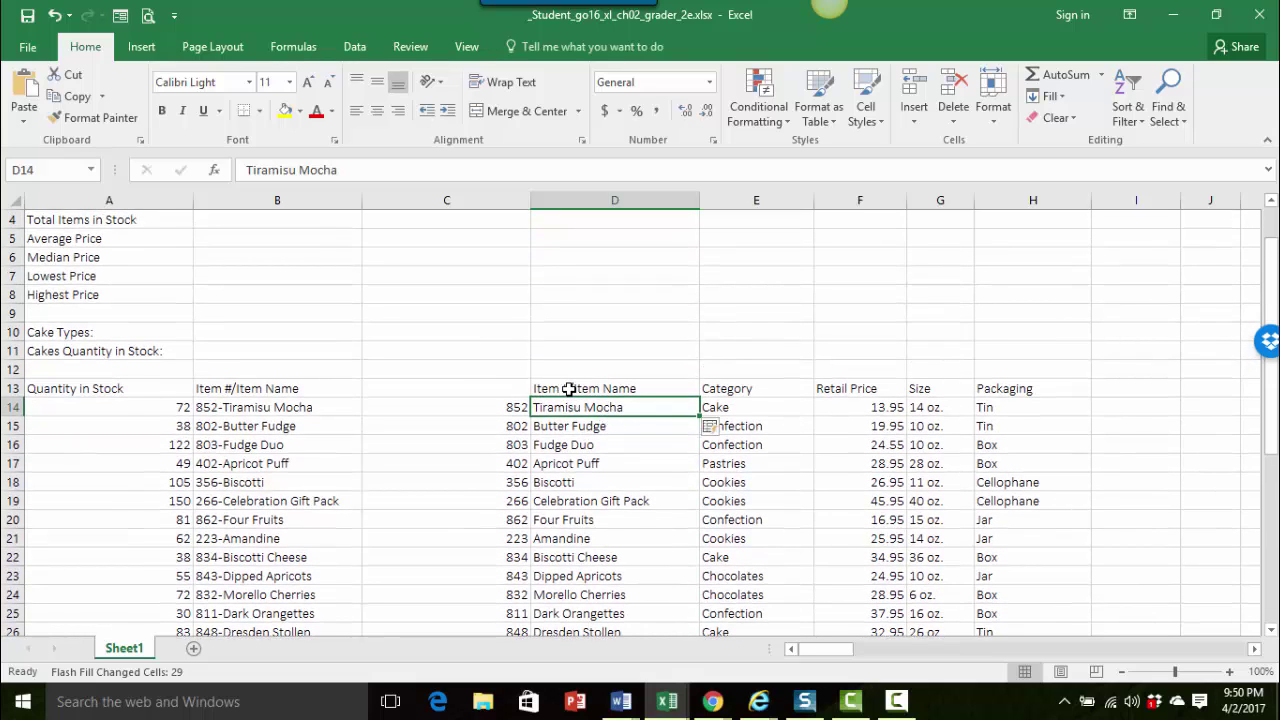
pyautogui.click(568, 388)
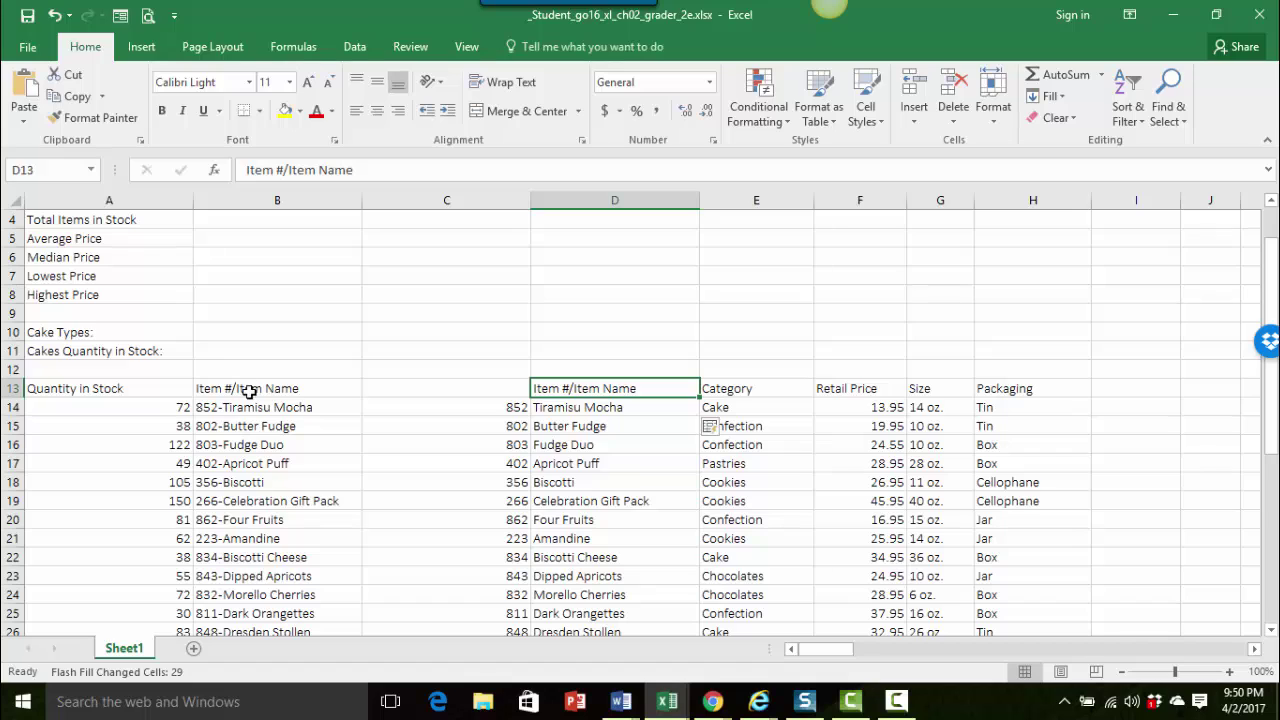
pyautogui.click(281, 170)
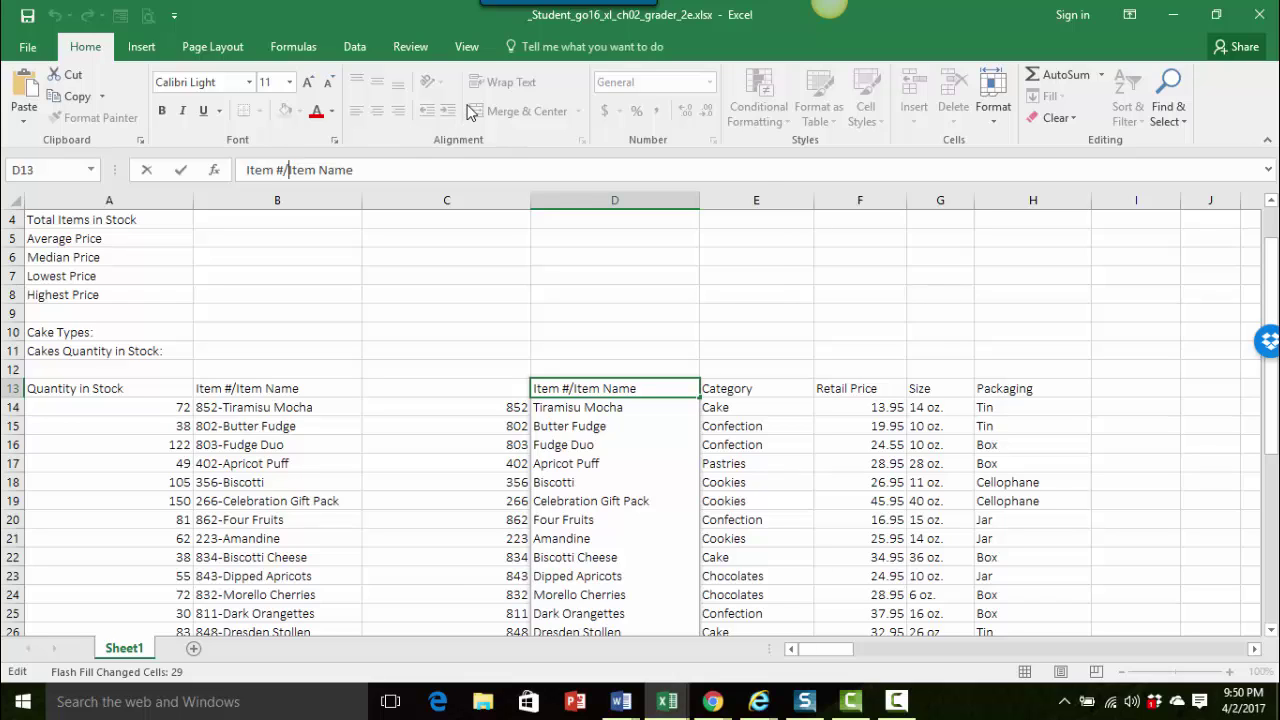
pyautogui.press('BackSpace')
pyautogui.press('BackSpace')
pyautogui.press('BackSpace')
pyautogui.press('BackSpace')
pyautogui.press('BackSpace')
pyautogui.press('BackSpace')
pyautogui.press('BackSpace')
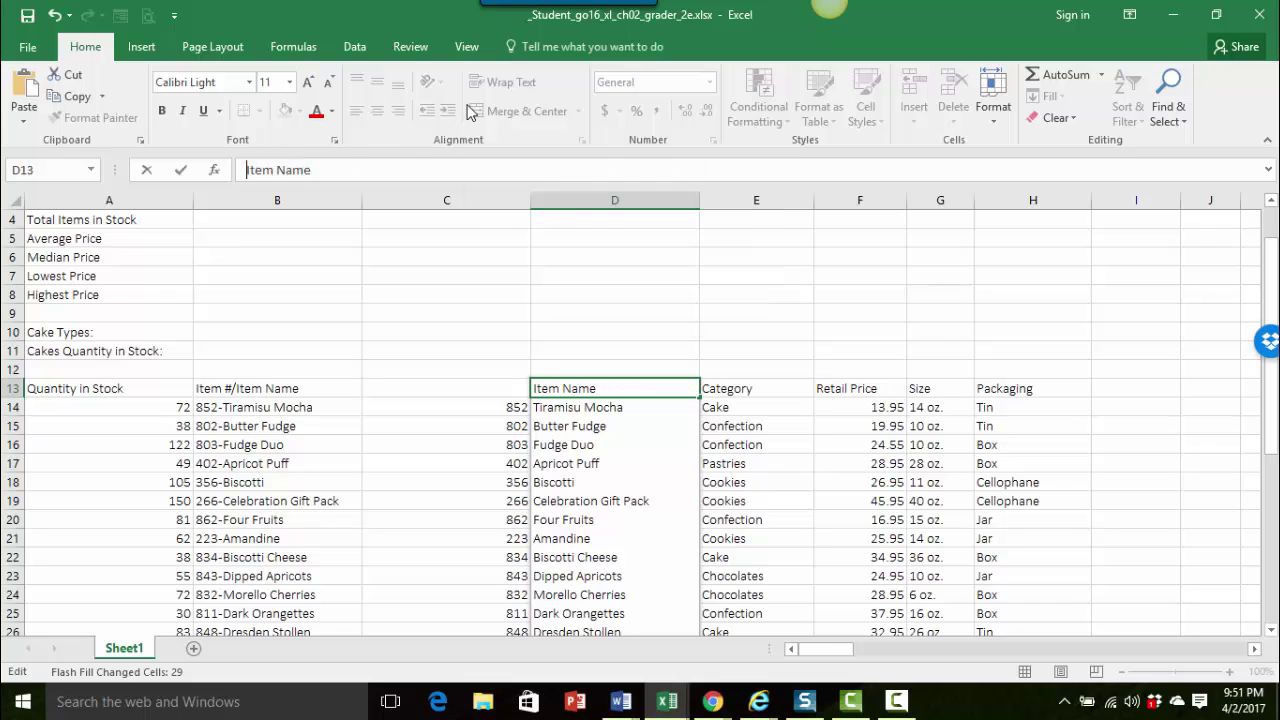
pyautogui.press('Return')
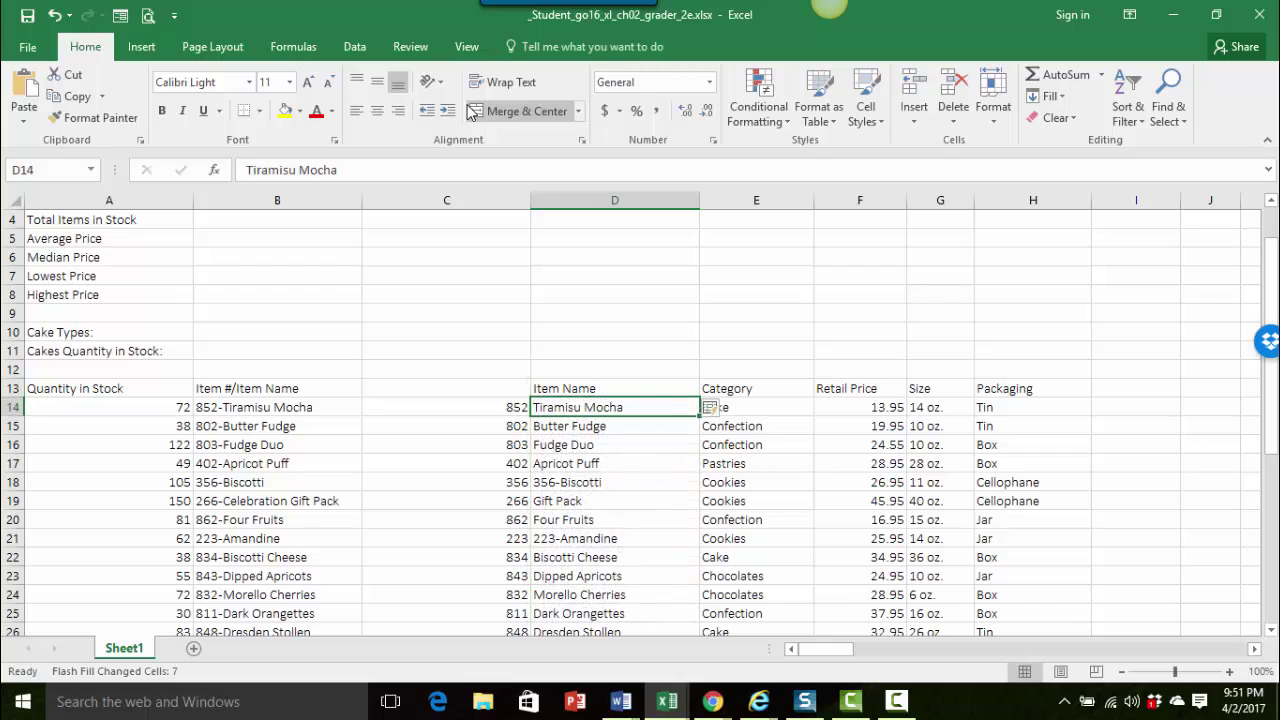
# - Enter the column heading Item # in cell C13
pyautogui.click(463, 389)
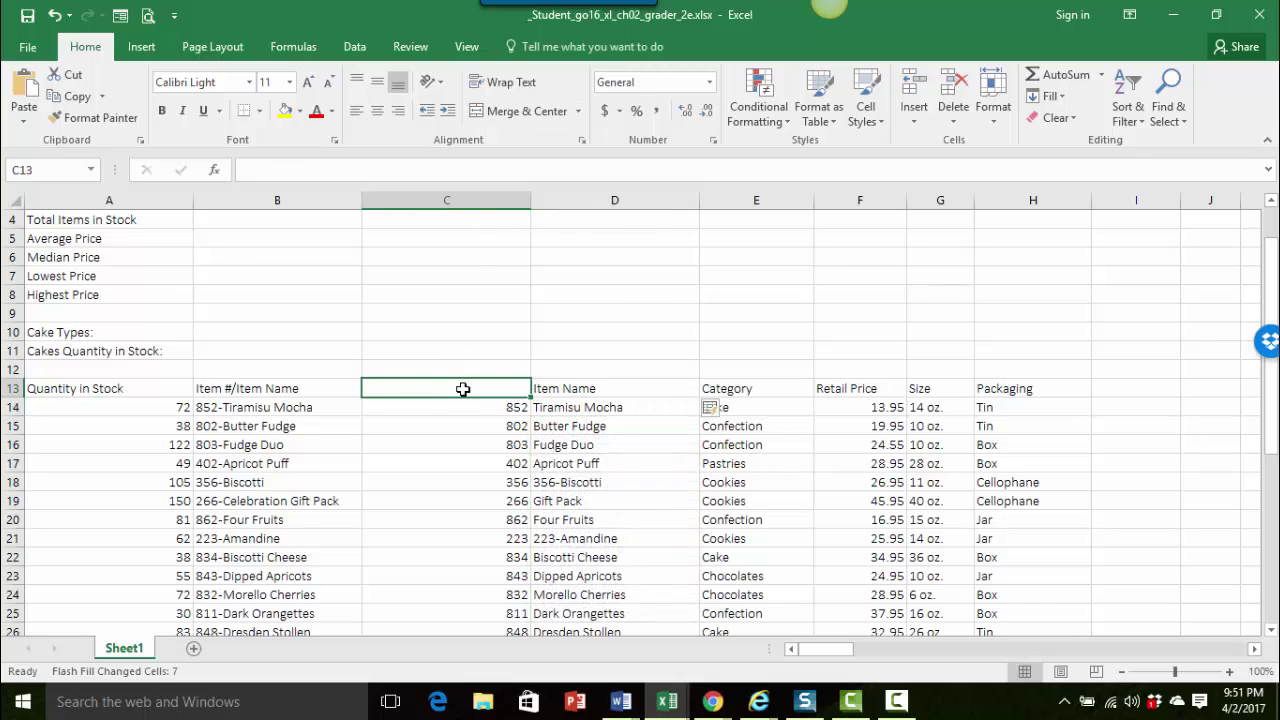
pyautogui.write('Item ')
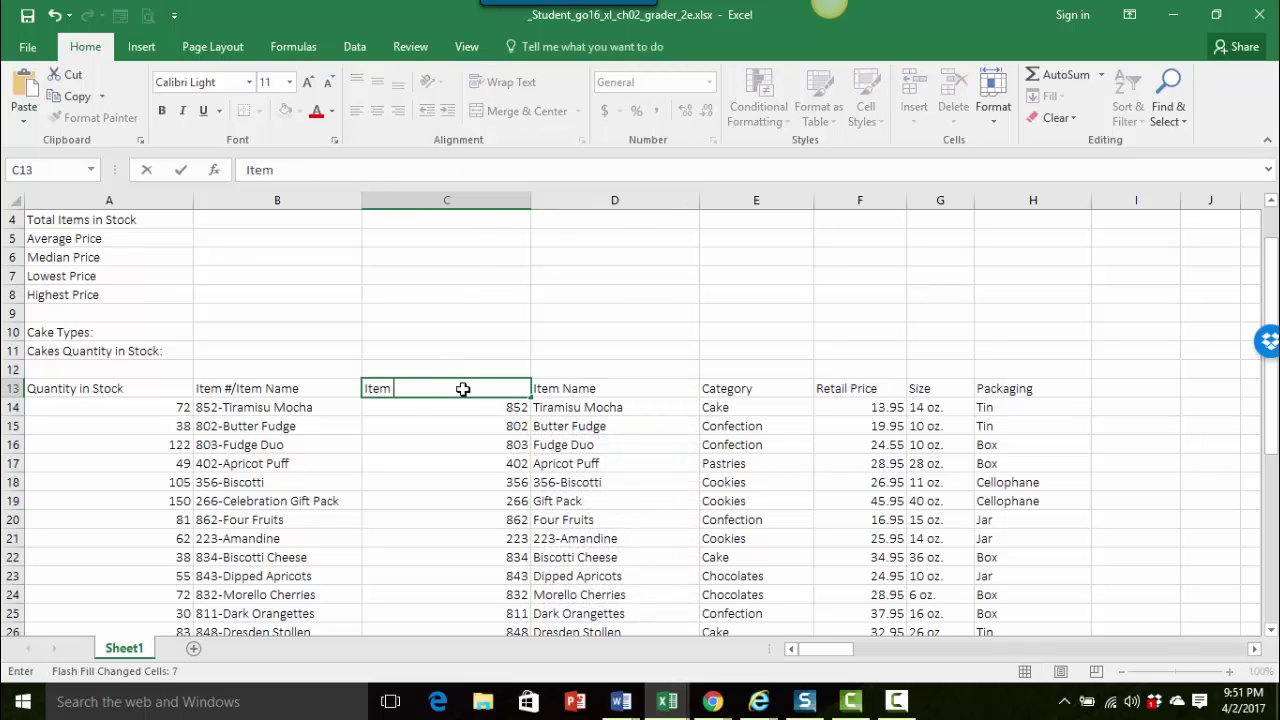
pyautogui.write('#')
pyautogui.press('Return')
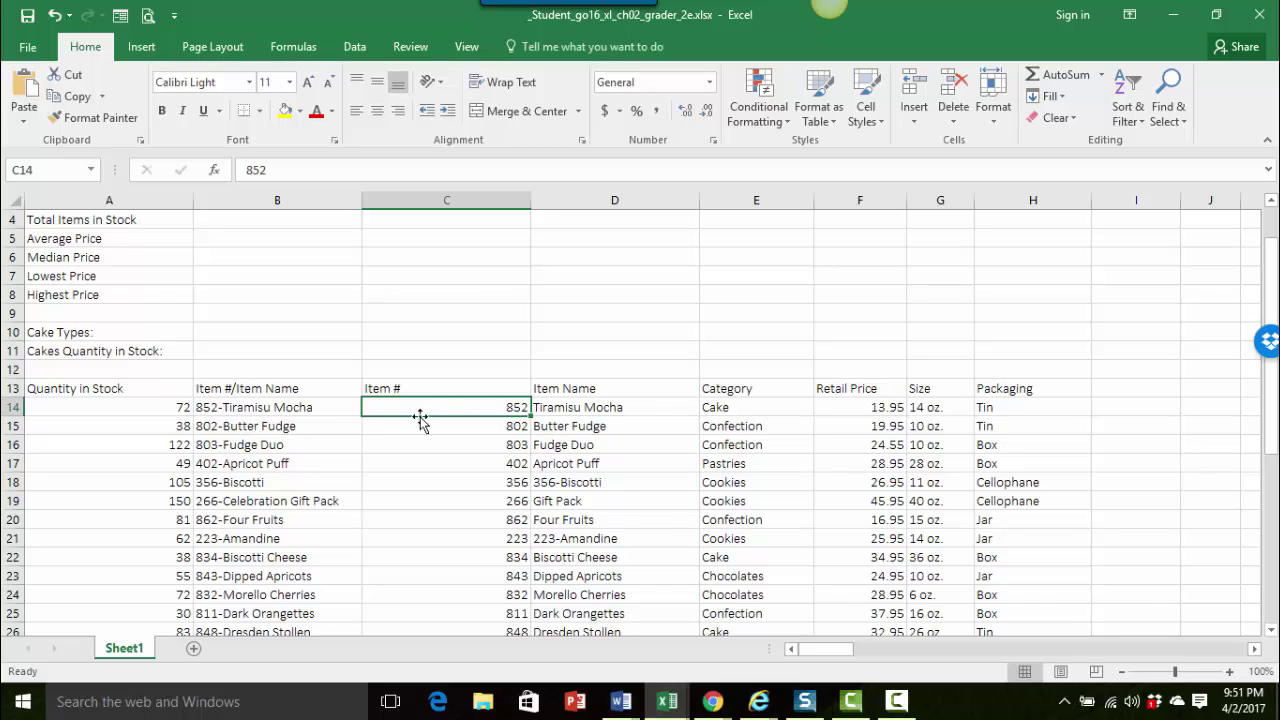
# - Delete column B, which holds the combined Item #/Item Name data
pyautogui.click(609, 406)
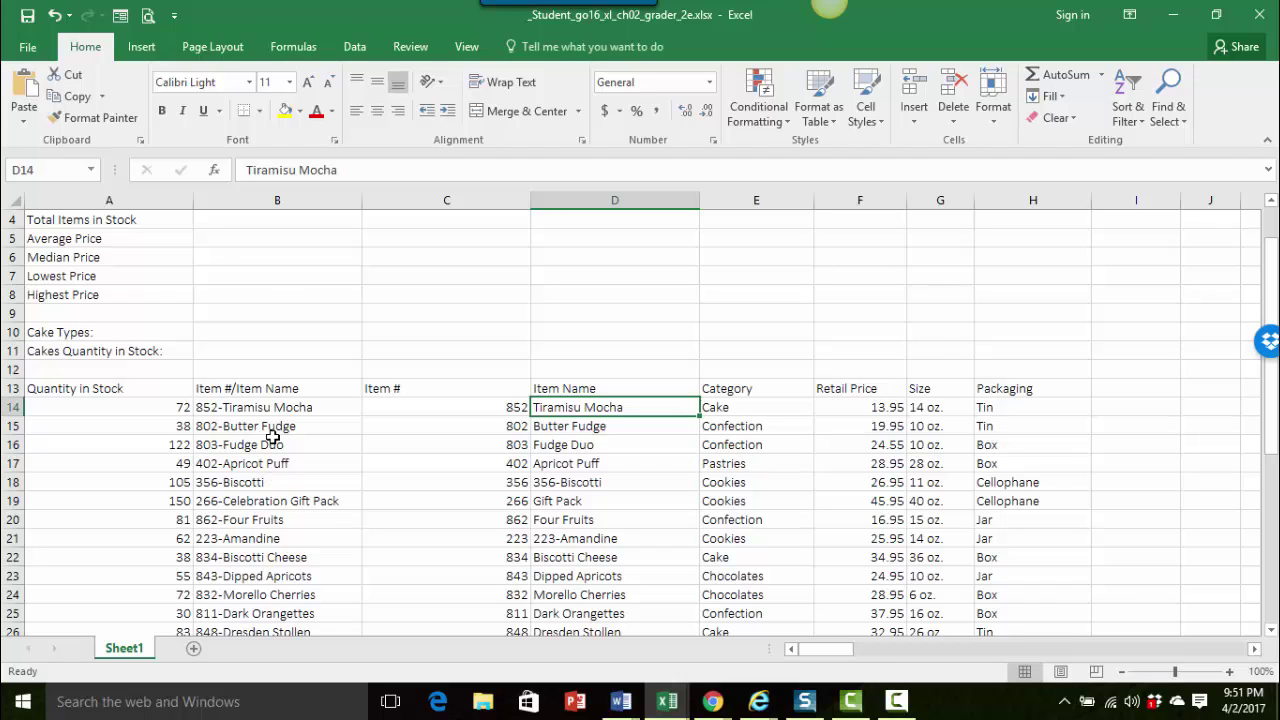
pyautogui.click(278, 199)
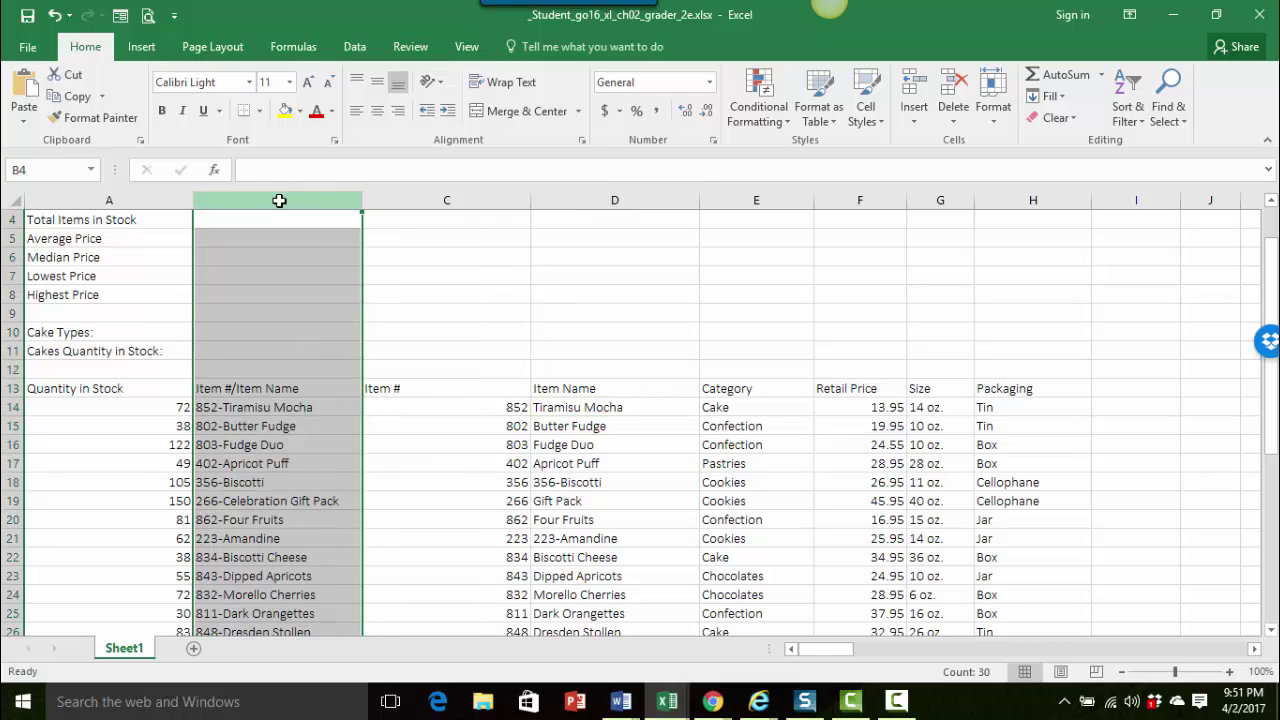
pyautogui.rightClick(280, 203)
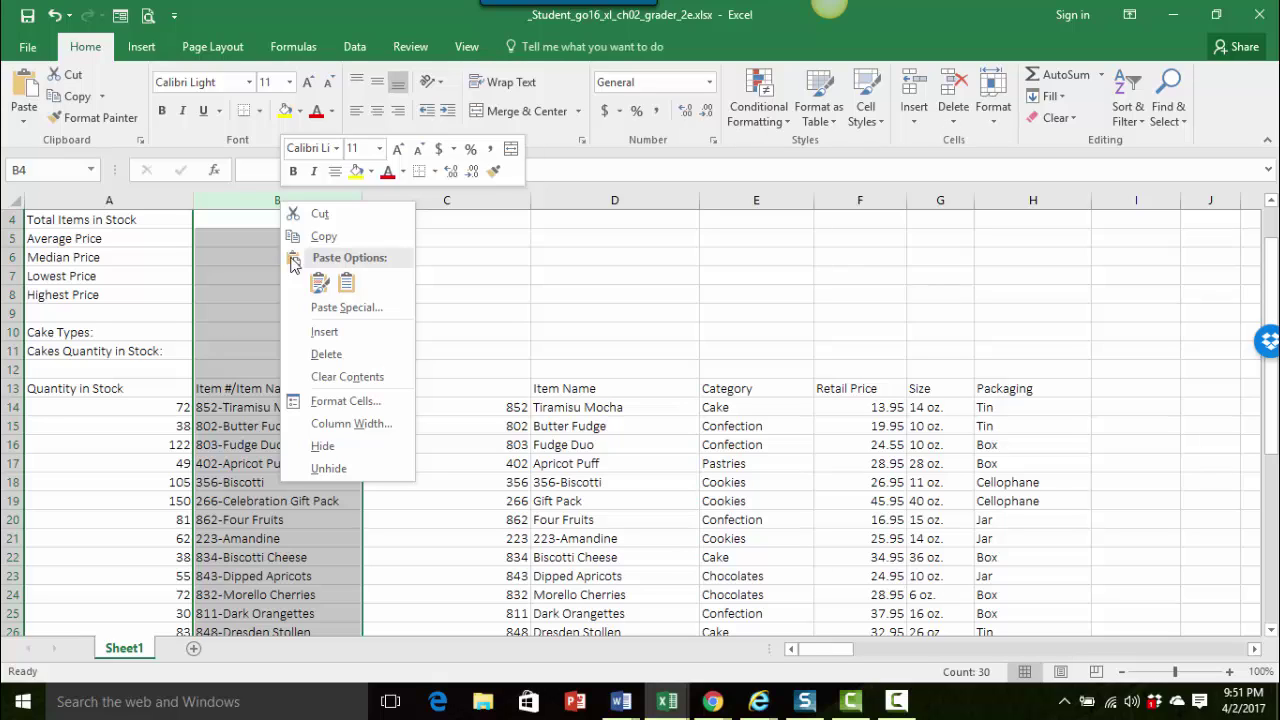
pyautogui.click(337, 354)
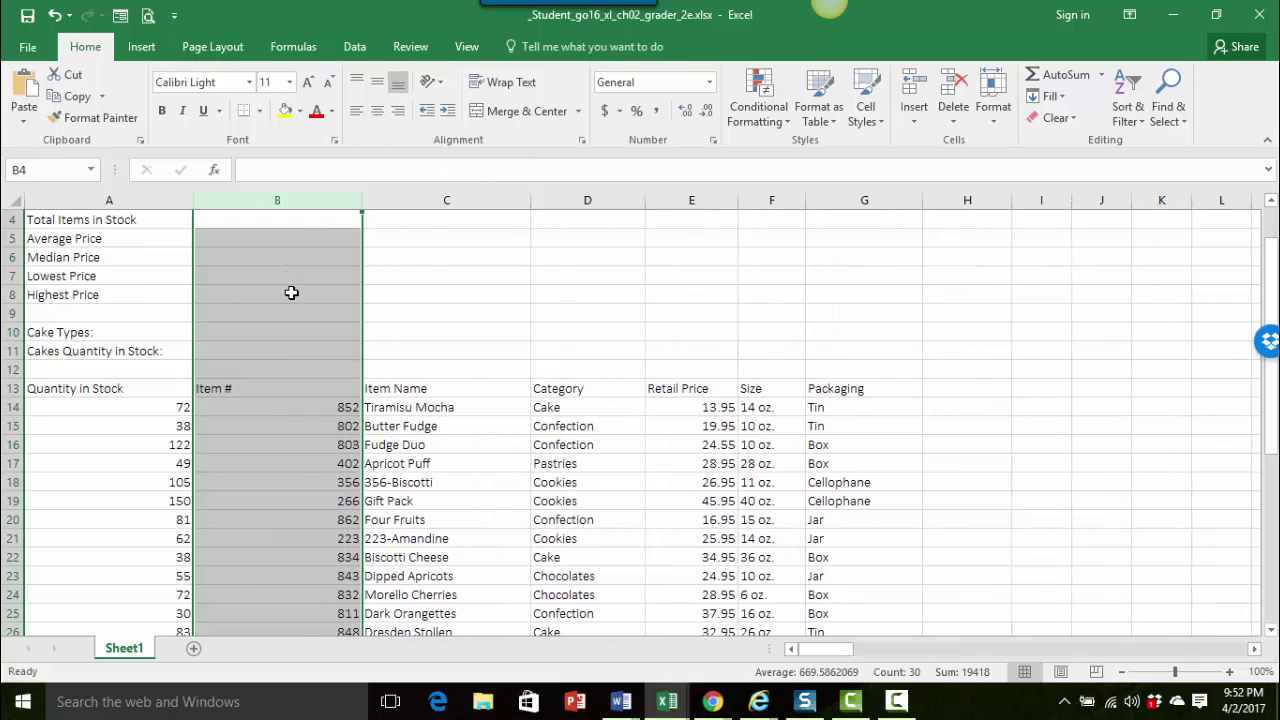
pyautogui.click(435, 296)
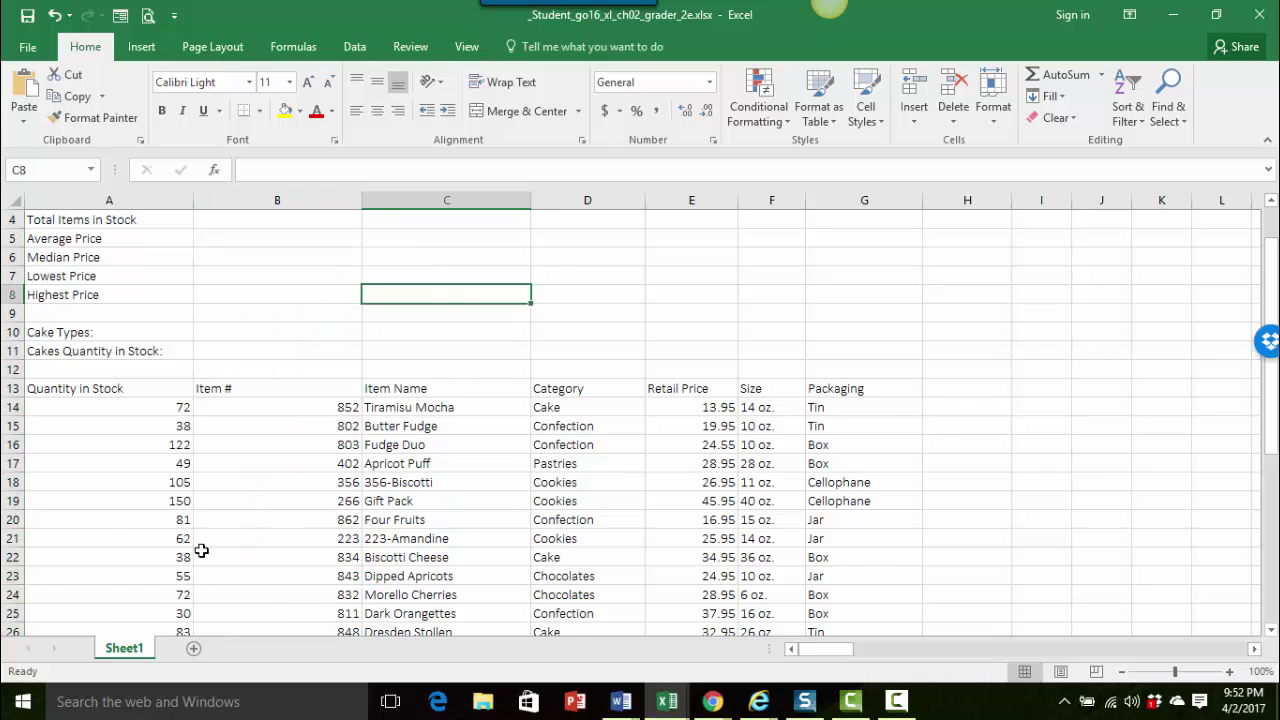